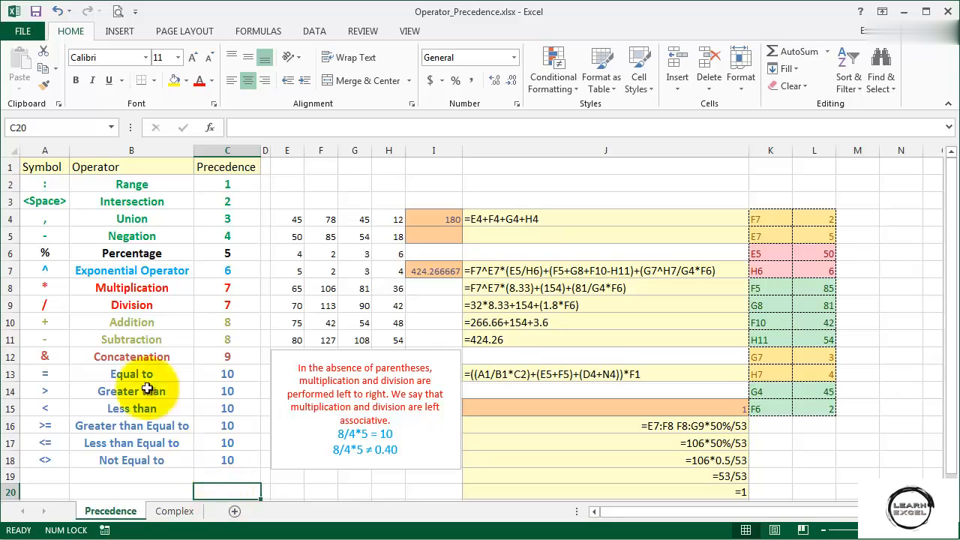
# Examine the range, intersection and union operators in the precedence table and their use in the formula in J15.
pyautogui.click(33, 184)
pyautogui.moveTo(85, 194); pyautogui.dragTo(213, 222)
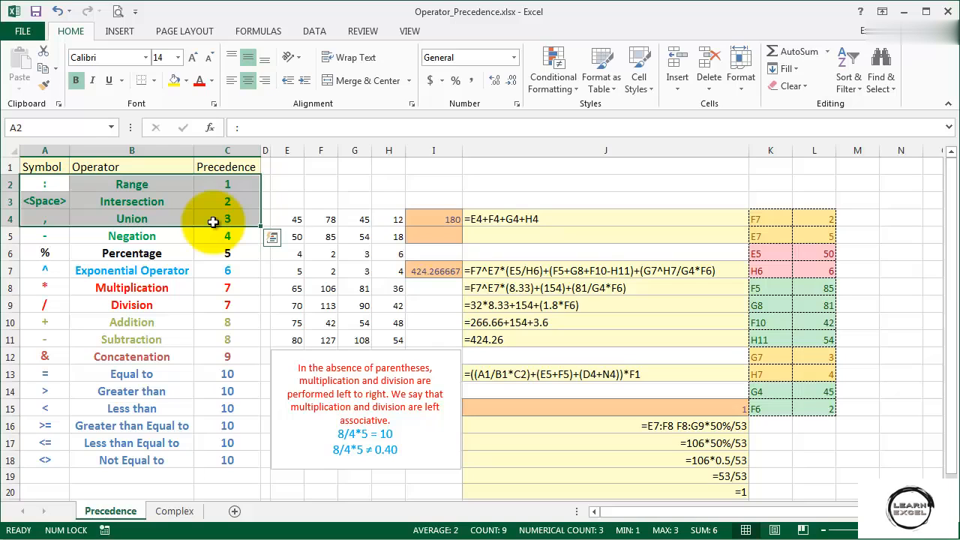
pyautogui.click(178, 187)
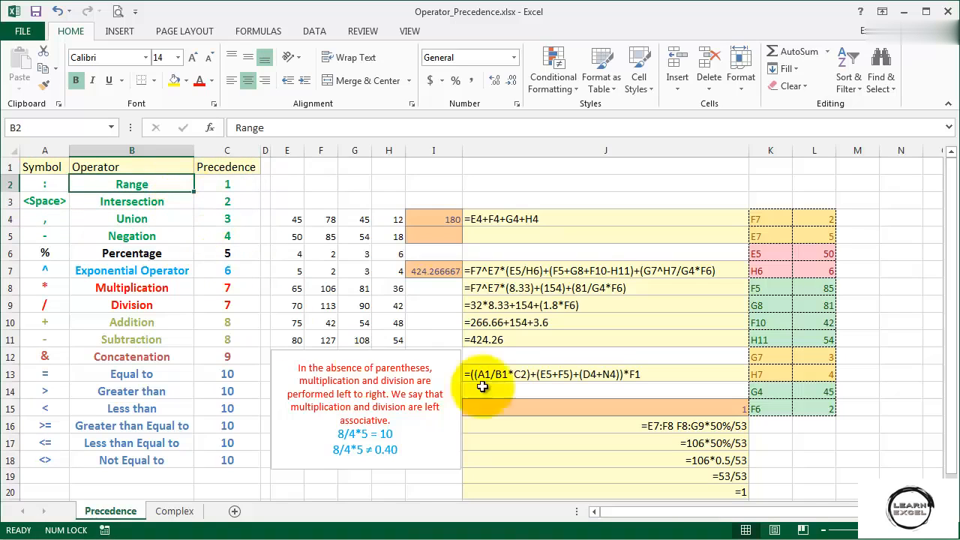
pyautogui.click(623, 406)
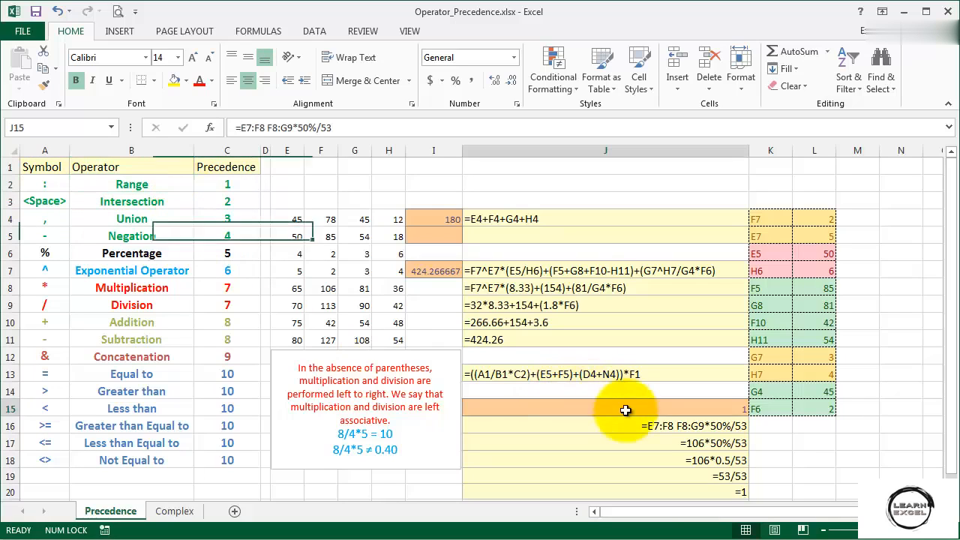
pyautogui.click(398, 127)
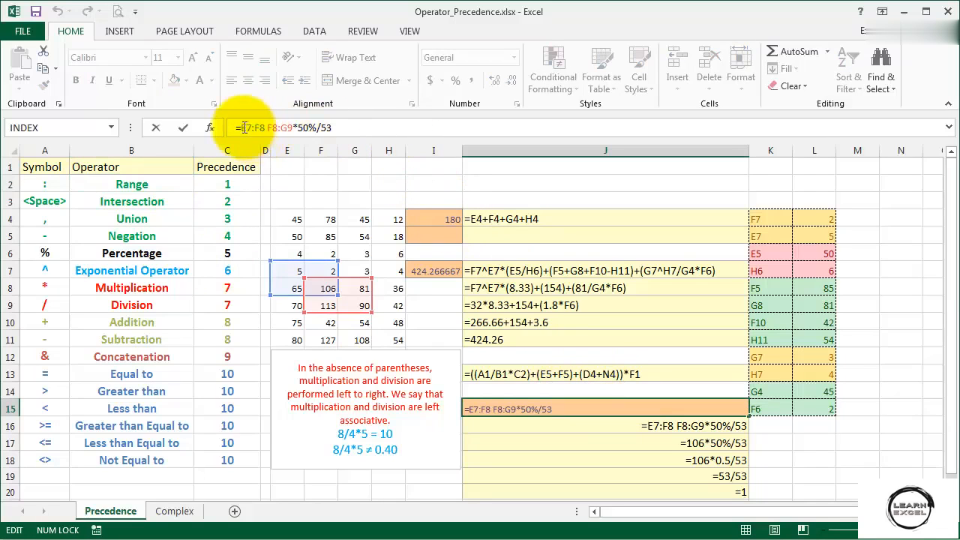
pyautogui.moveTo(240, 128); pyautogui.dragTo(292, 129)
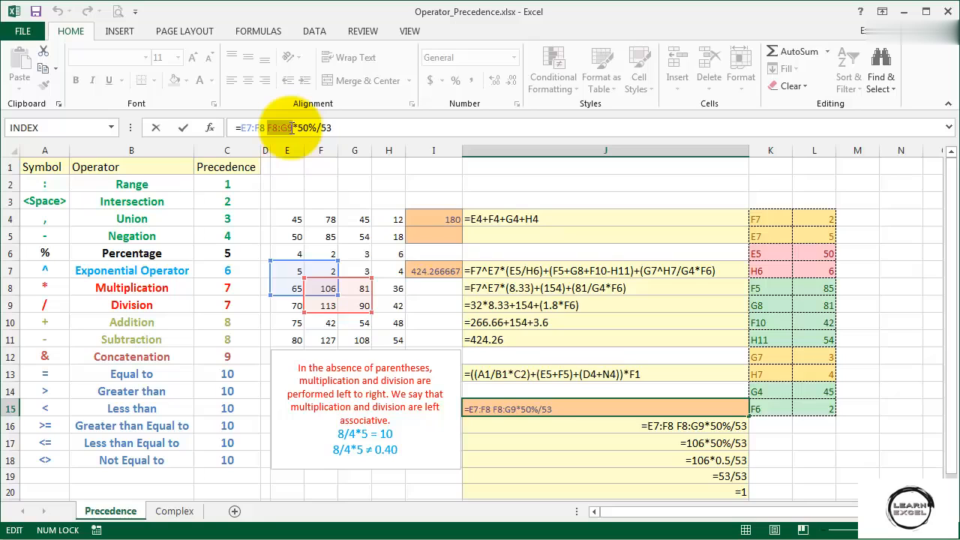
pyautogui.click(265, 127)
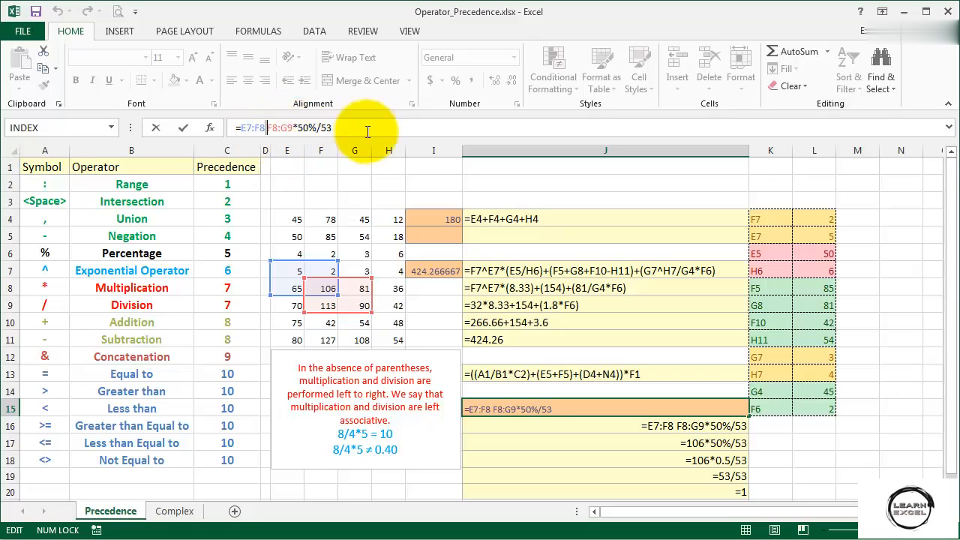
pyautogui.doubleClick(247, 128)
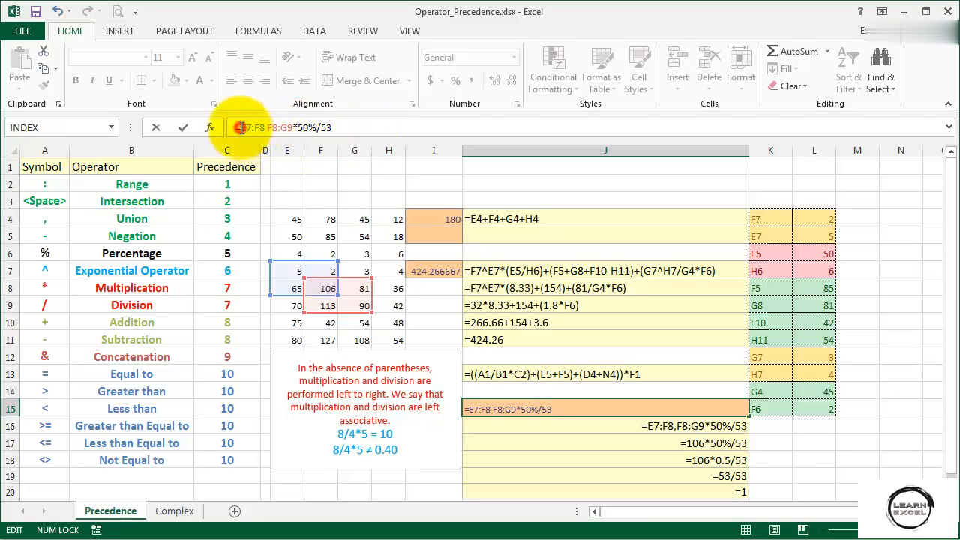
pyautogui.keyDown('shift'); pyautogui.click(293, 128); pyautogui.keyUp('shift')
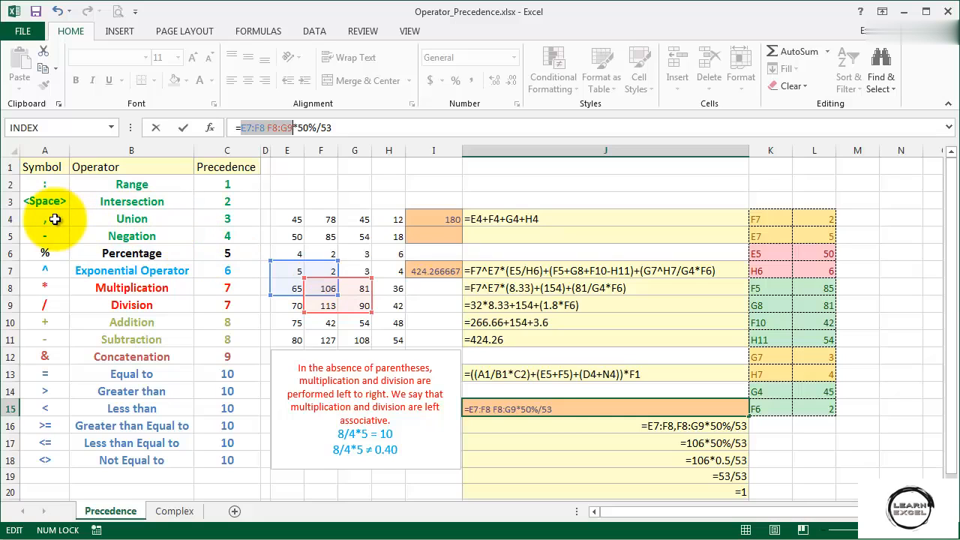
# Try replacing the space between the two ranges in J15's formula with a comma, making it =E7:F8,F8:G9*50%/53.
pyautogui.click(264, 128)
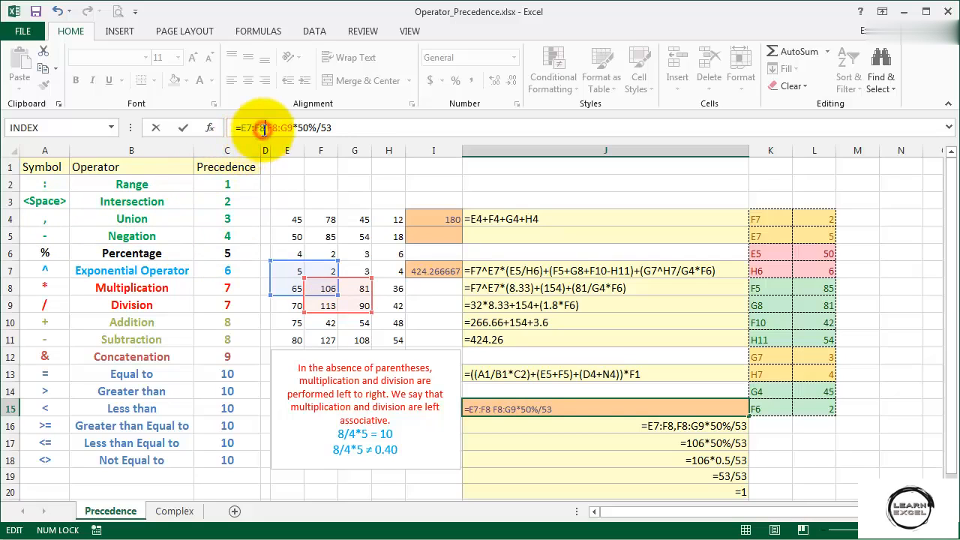
pyautogui.write(',')
pyautogui.press('Delete')
pyautogui.moveTo(240, 129); pyautogui.dragTo(293, 129)
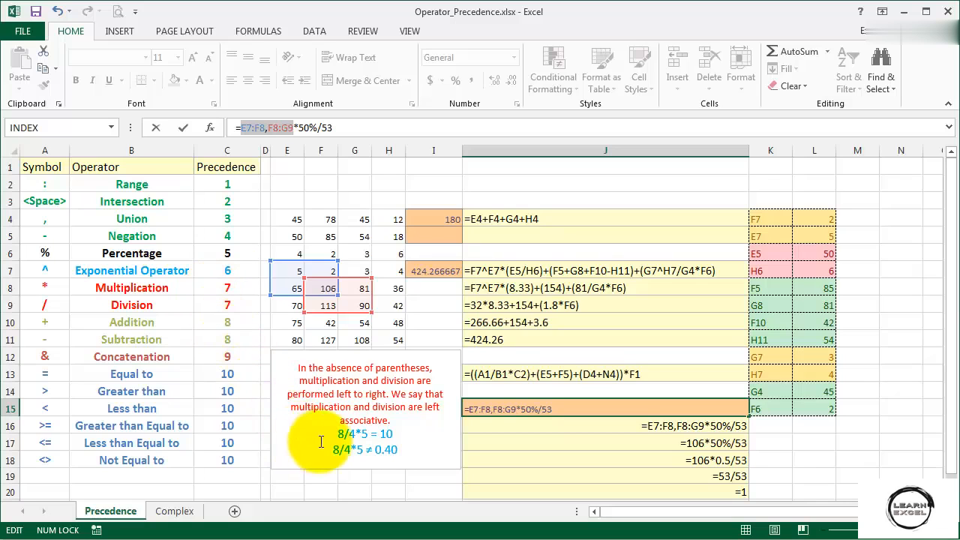
# Examine the two 8/4*5 examples in the text box about left-to-right multiplication and division.
pyautogui.moveTo(336, 433); pyautogui.dragTo(366, 433)
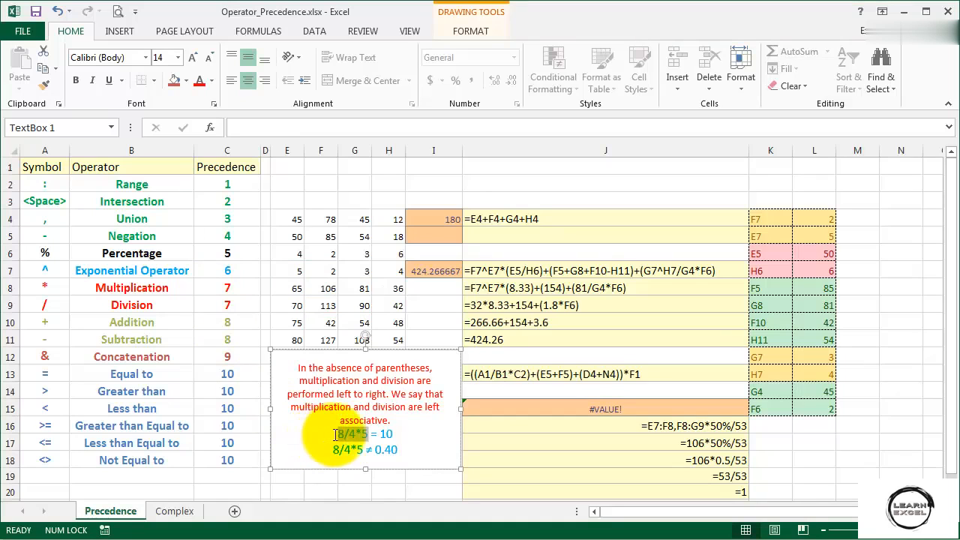
pyautogui.click(336, 434)
pyautogui.moveTo(337, 434); pyautogui.dragTo(365, 433)
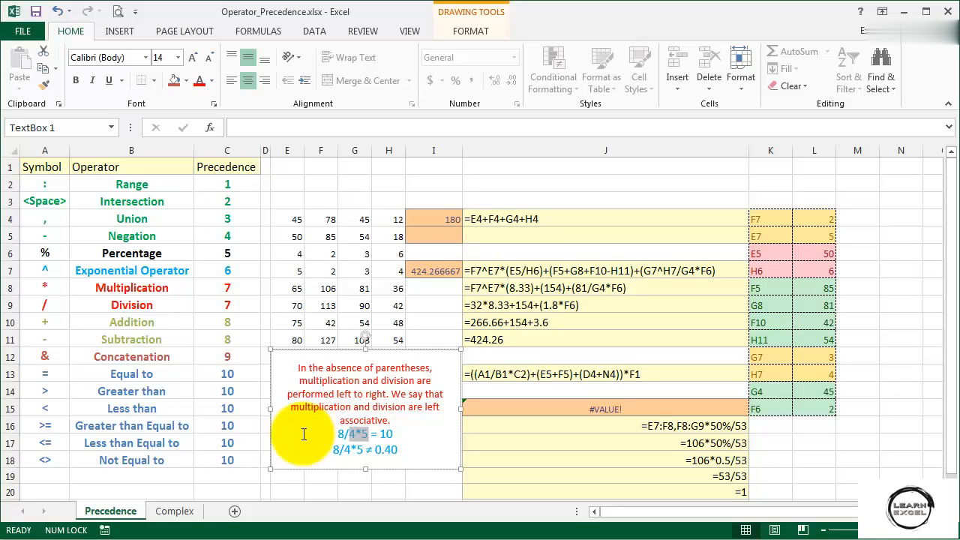
pyautogui.moveTo(337, 433); pyautogui.dragTo(353, 435)
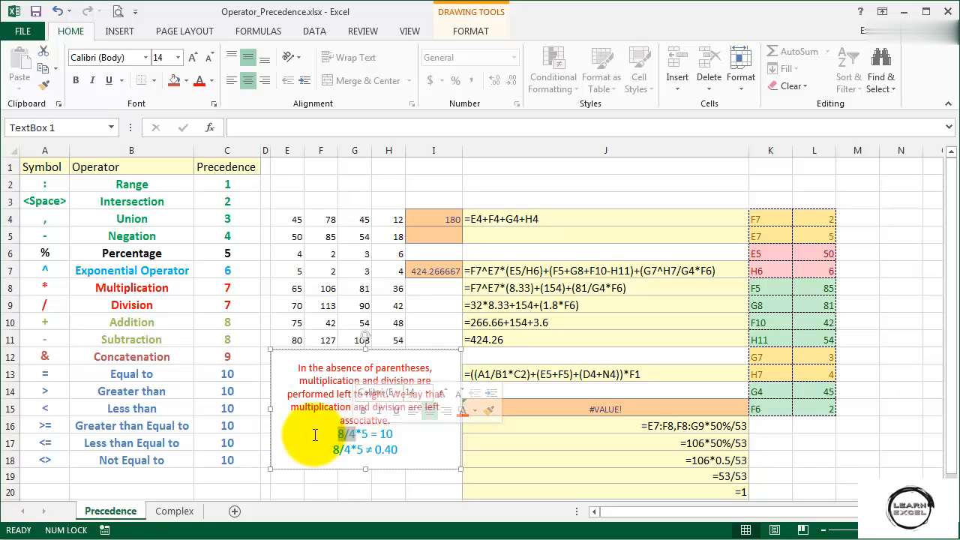
pyautogui.doubleClick(387, 434)
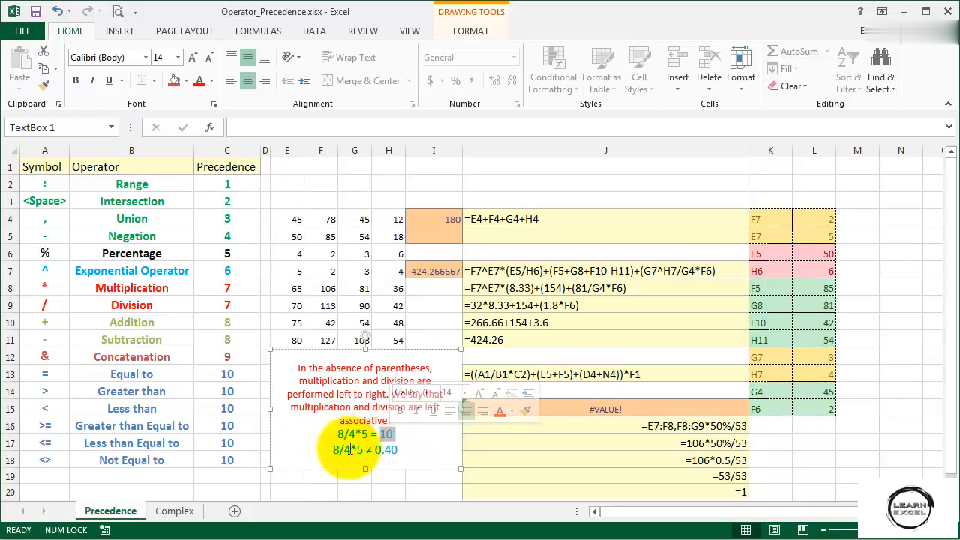
pyautogui.moveTo(346, 451); pyautogui.dragTo(363, 451)
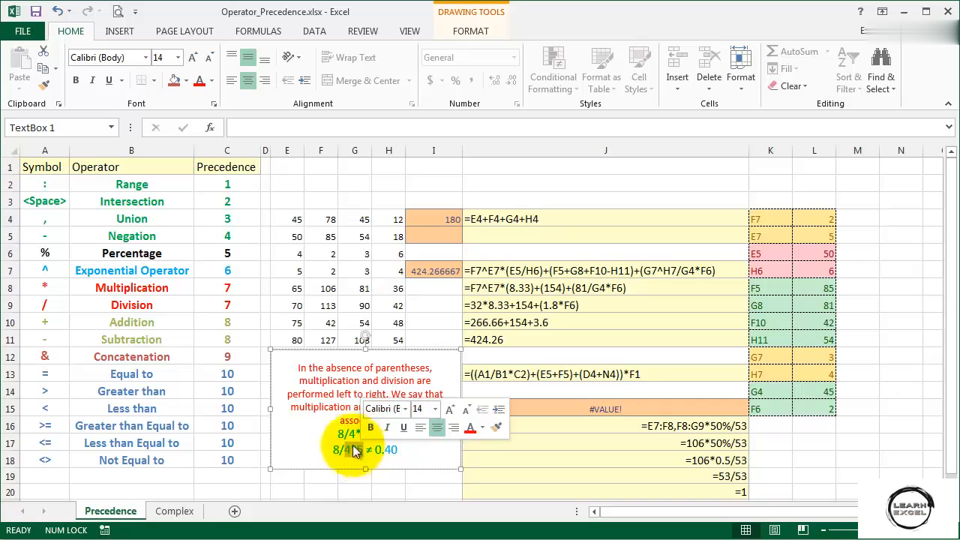
pyautogui.moveTo(365, 450); pyautogui.dragTo(372, 453)
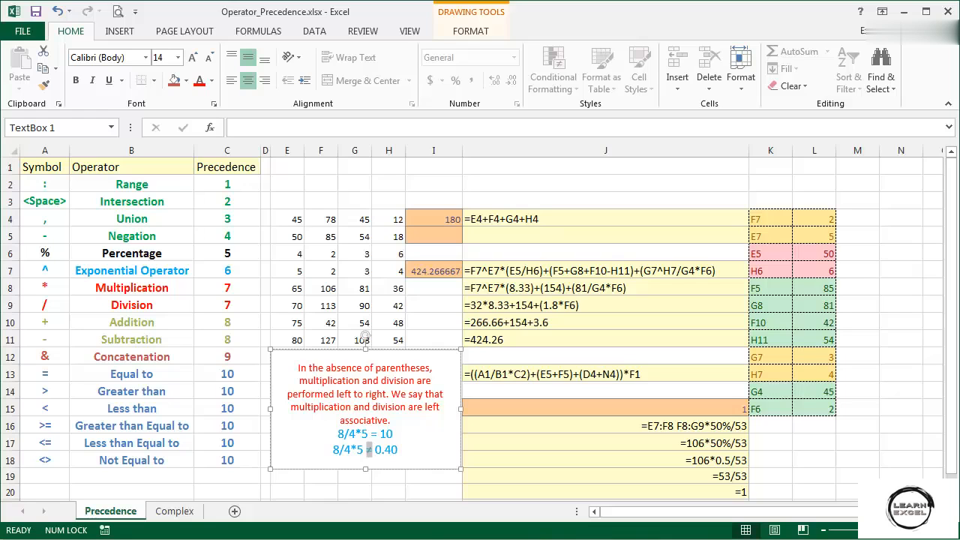
# Review the formula in J15, inspecting both ranges and the intersection operator between them.
pyautogui.click(558, 409)
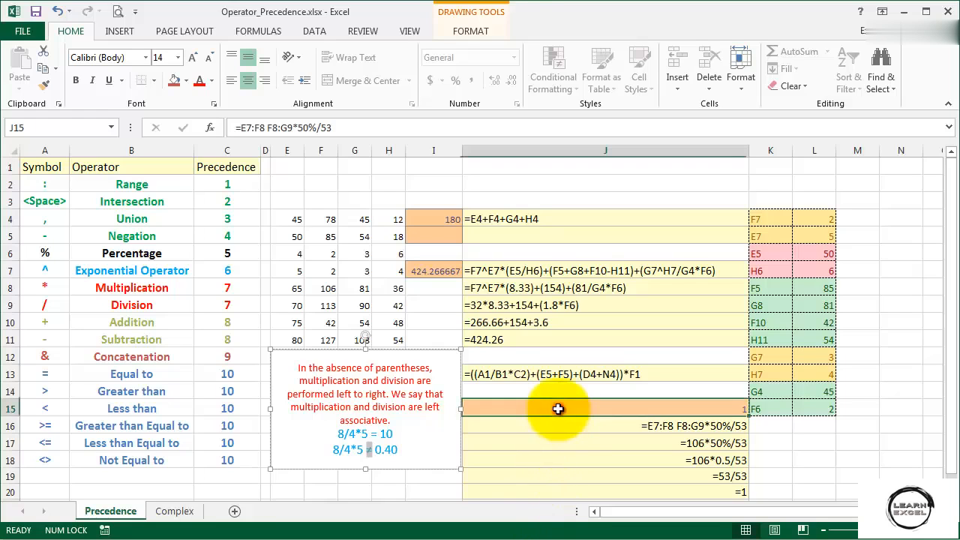
pyautogui.click(388, 130)
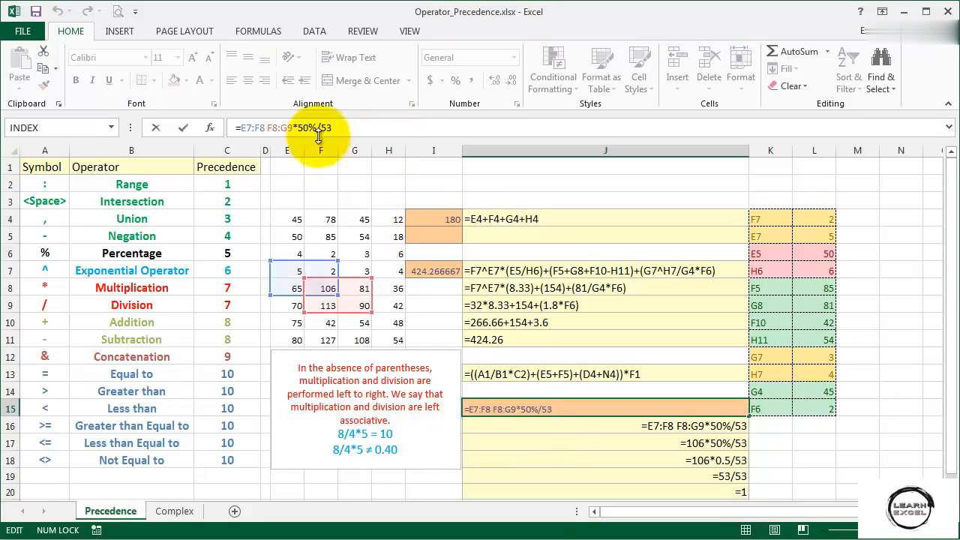
pyautogui.click(250, 129)
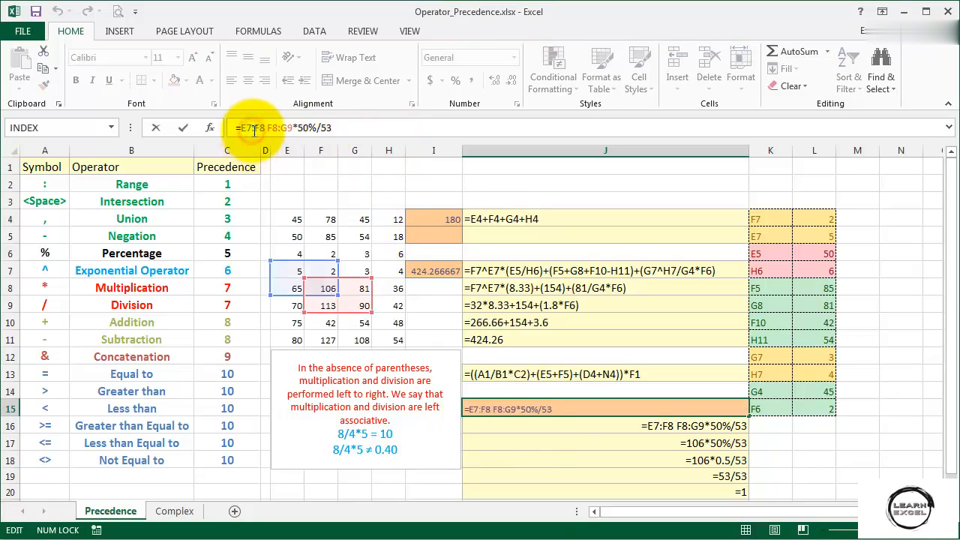
pyautogui.click(279, 129)
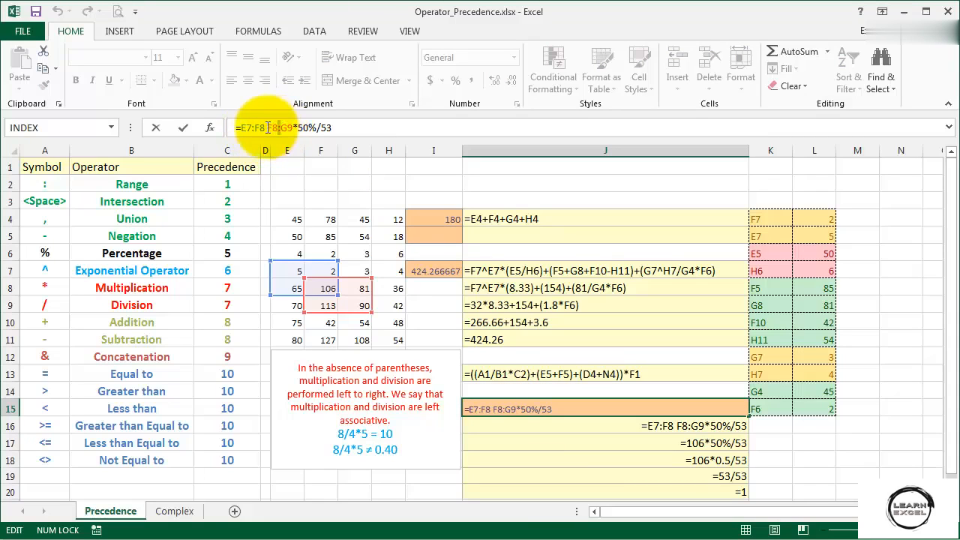
pyautogui.click(266, 128)
pyautogui.moveTo(238, 128); pyautogui.dragTo(292, 129)
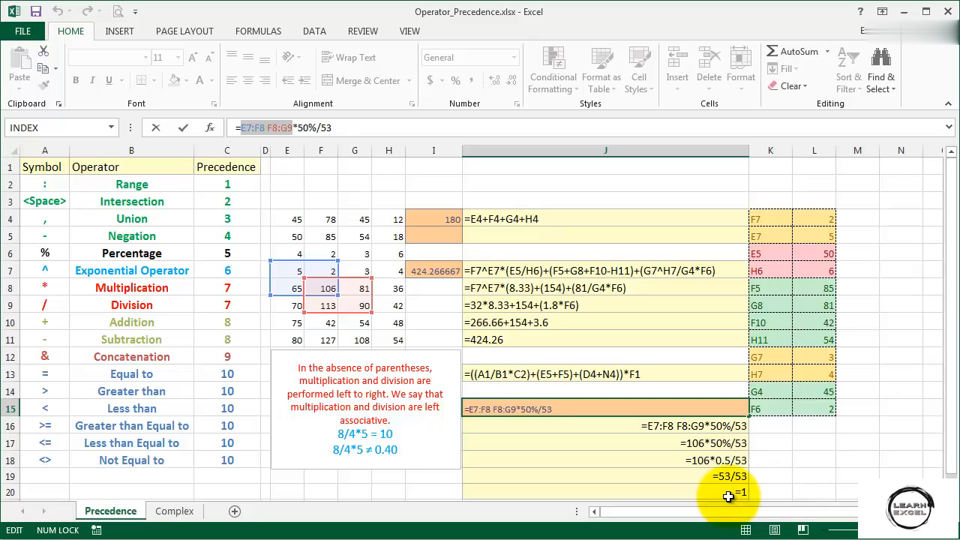
pyautogui.hotkey('ctrl', 'Return')
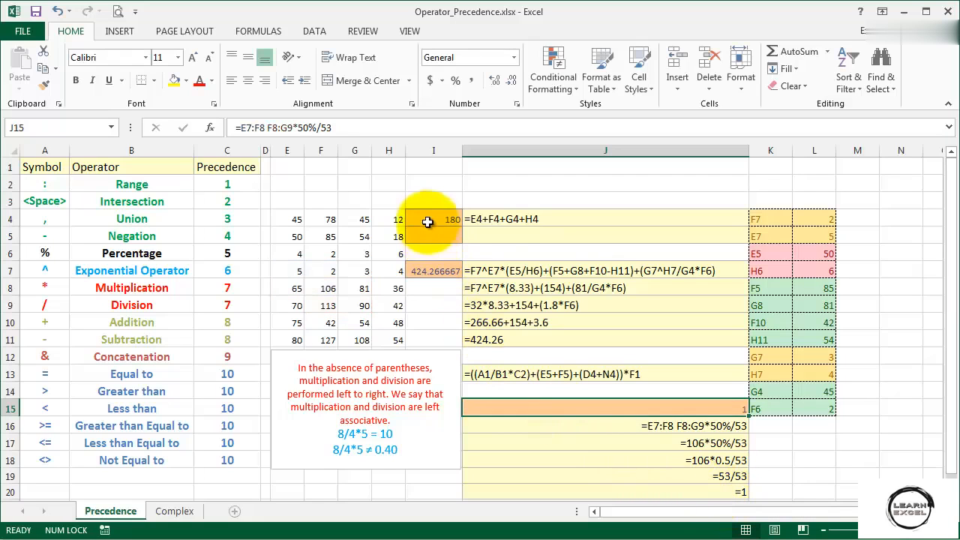
# Examine the addition formula in I4, its operands in E4 through H4, and the value in E7.
pyautogui.click(428, 218)
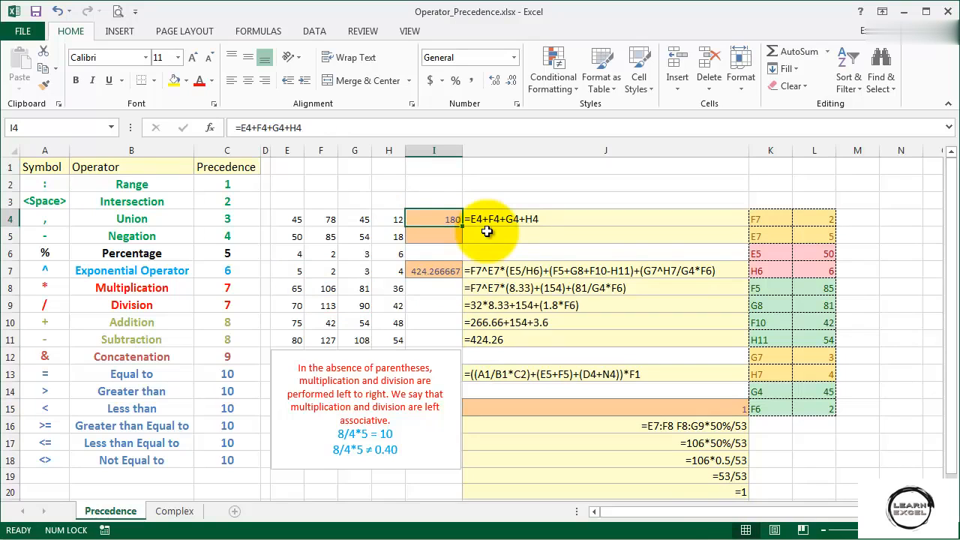
pyautogui.click(291, 217)
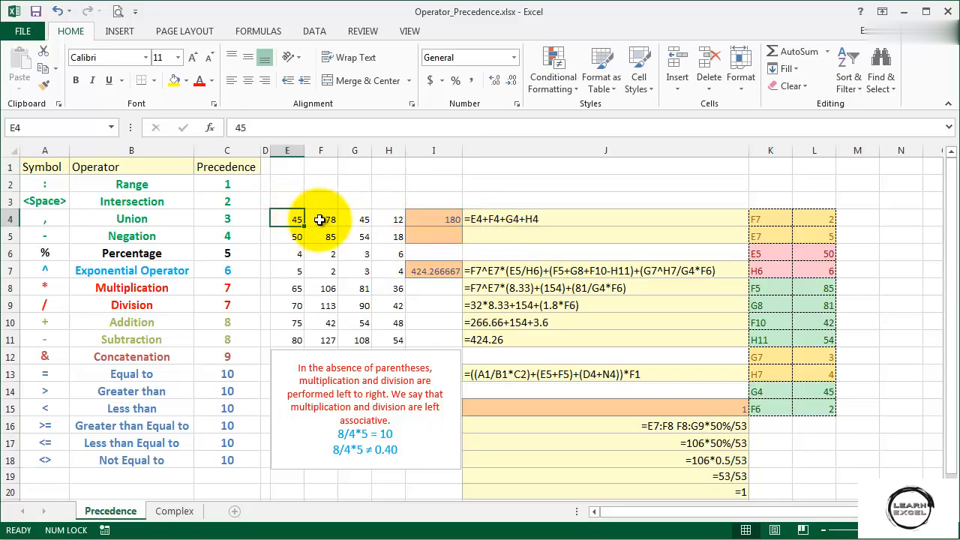
pyautogui.click(321, 219)
pyautogui.click(352, 219)
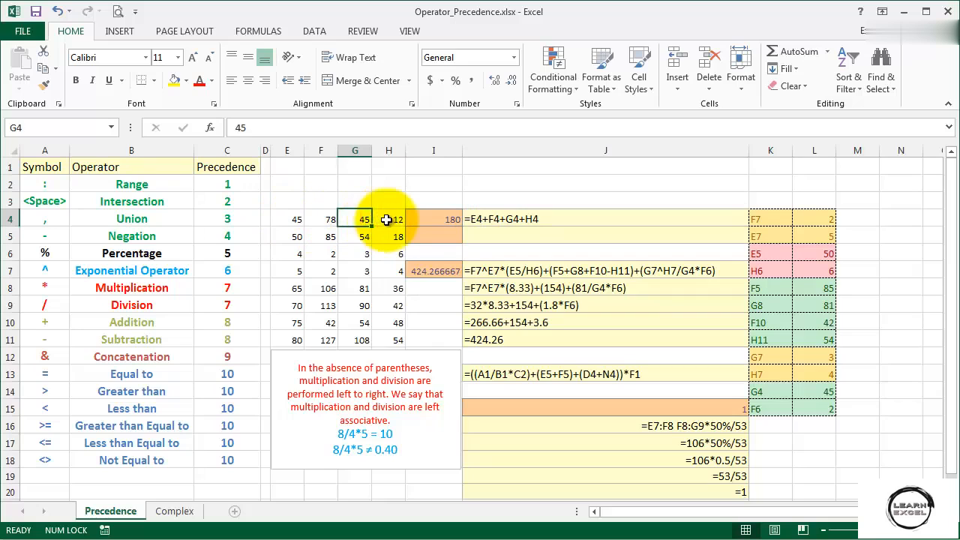
pyautogui.click(386, 219)
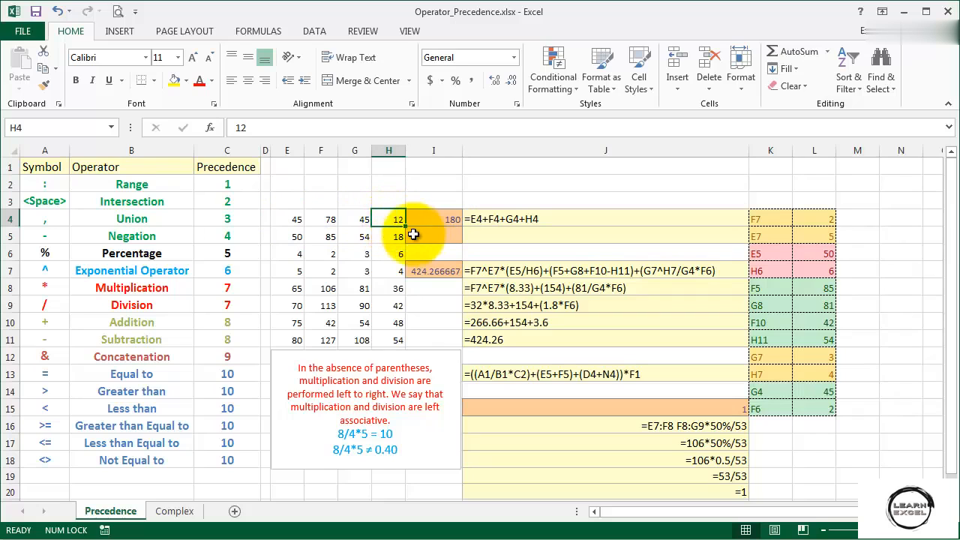
pyautogui.click(279, 218)
pyautogui.click(322, 220)
pyautogui.click(353, 219)
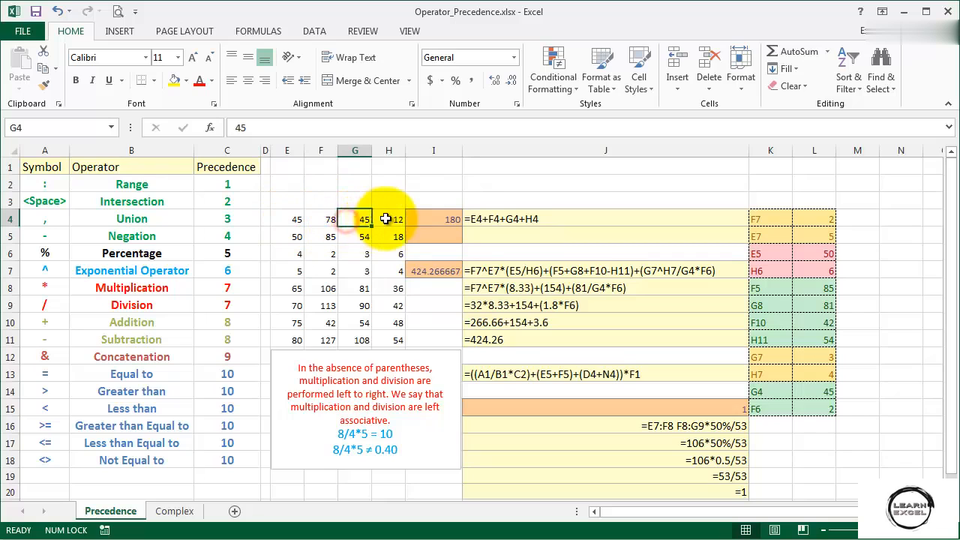
pyautogui.click(379, 219)
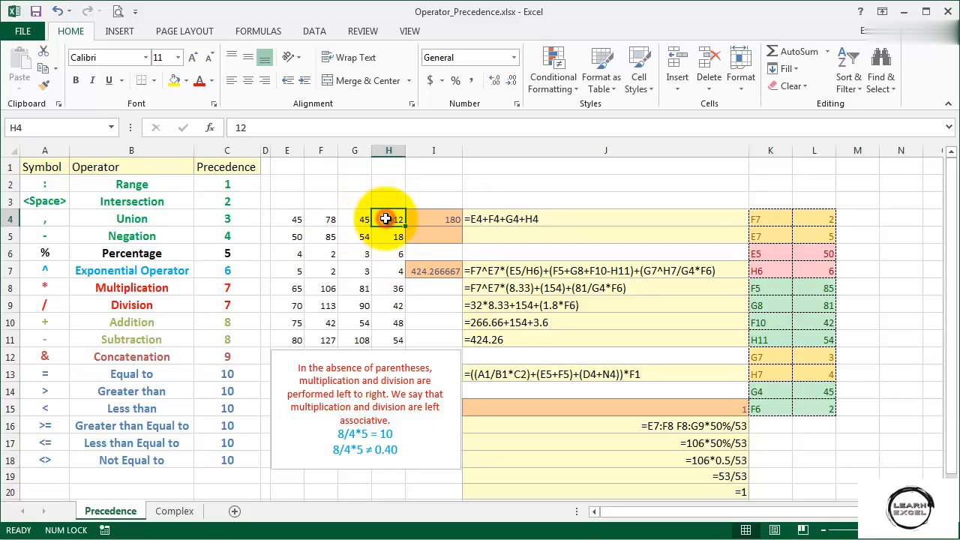
pyautogui.click(287, 271)
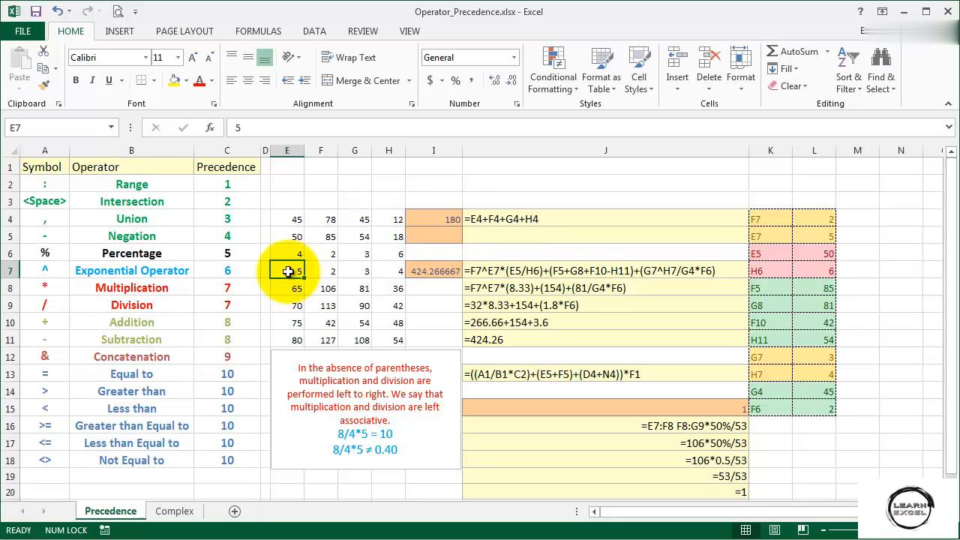
# Enter the formula =E4+F4+G4+H4*E7 in cell I5 and select that cell for review.
pyautogui.click(435, 234)
pyautogui.write('=')
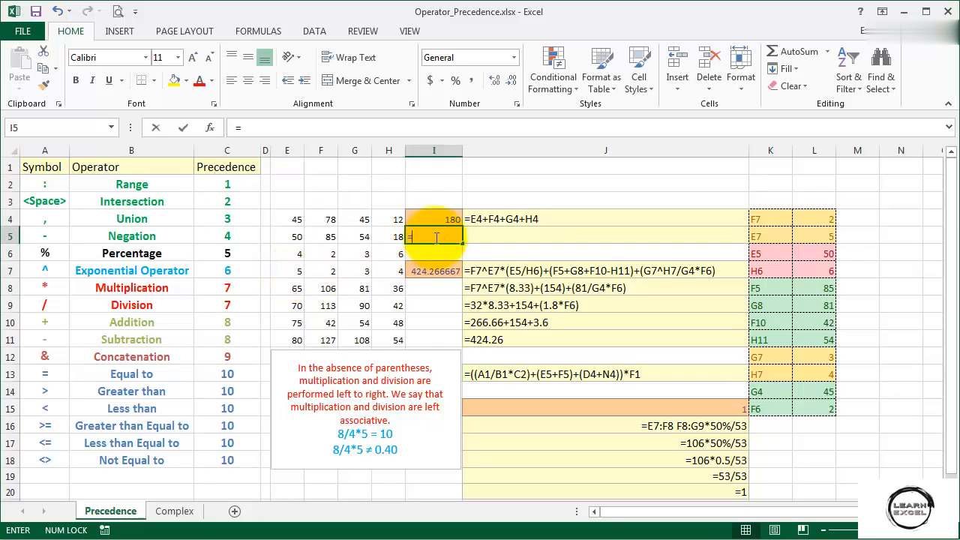
pyautogui.click(292, 217)
pyautogui.write('+')
pyautogui.click(328, 218)
pyautogui.write('+')
pyautogui.click(363, 218)
pyautogui.write('+')
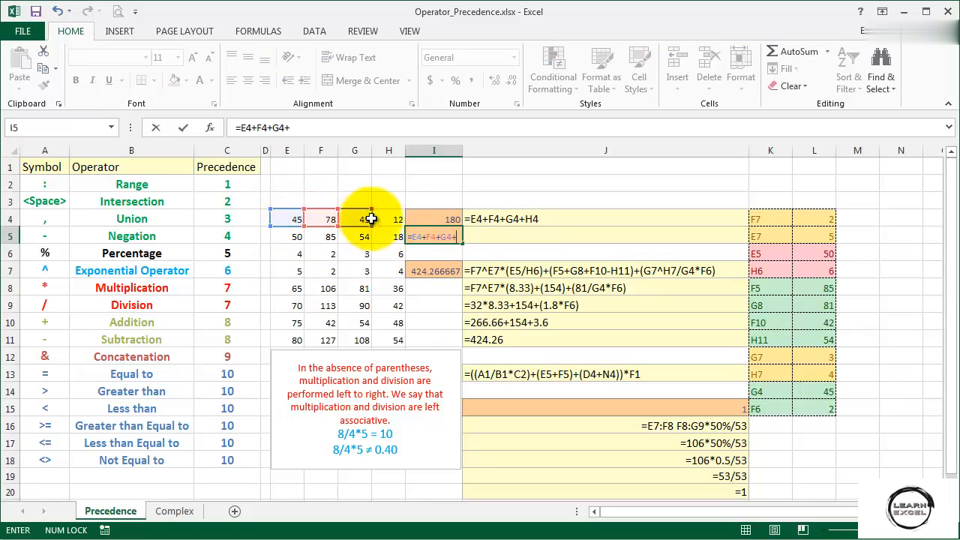
pyautogui.click(387, 218)
pyautogui.write('*')
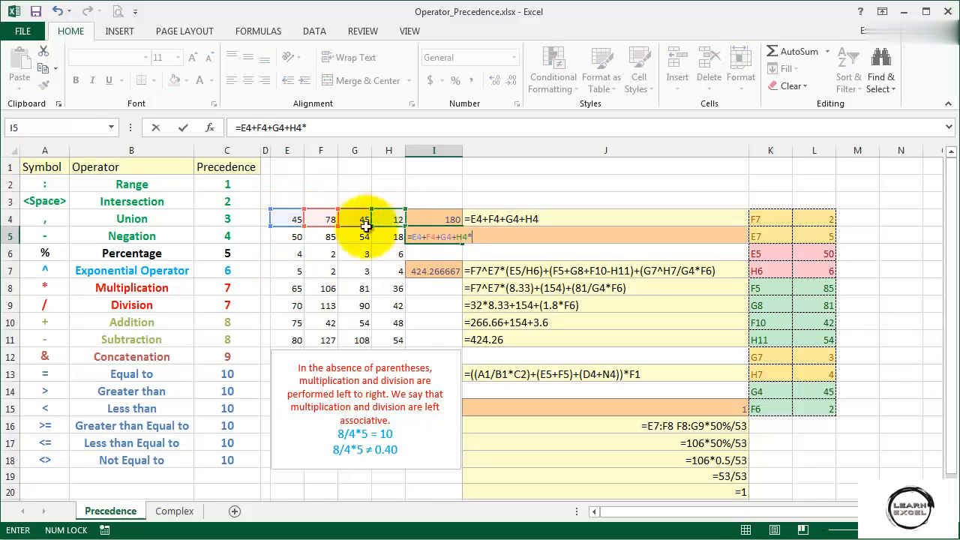
pyautogui.click(294, 271)
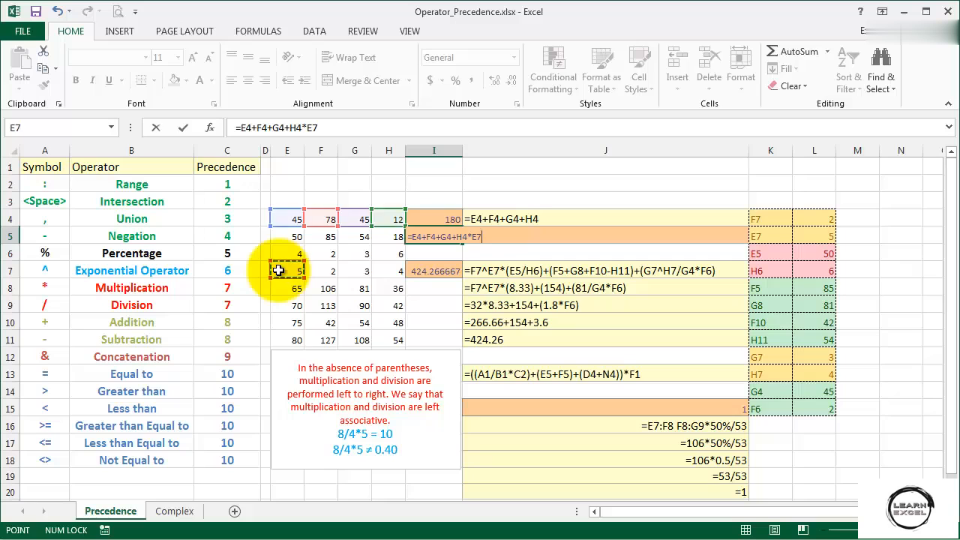
pyautogui.press('Return')
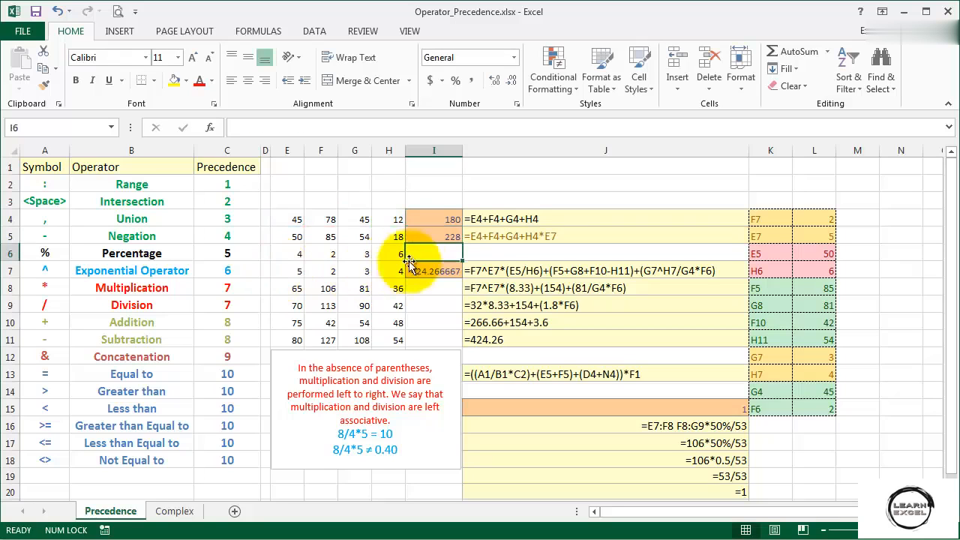
pyautogui.click(421, 235)
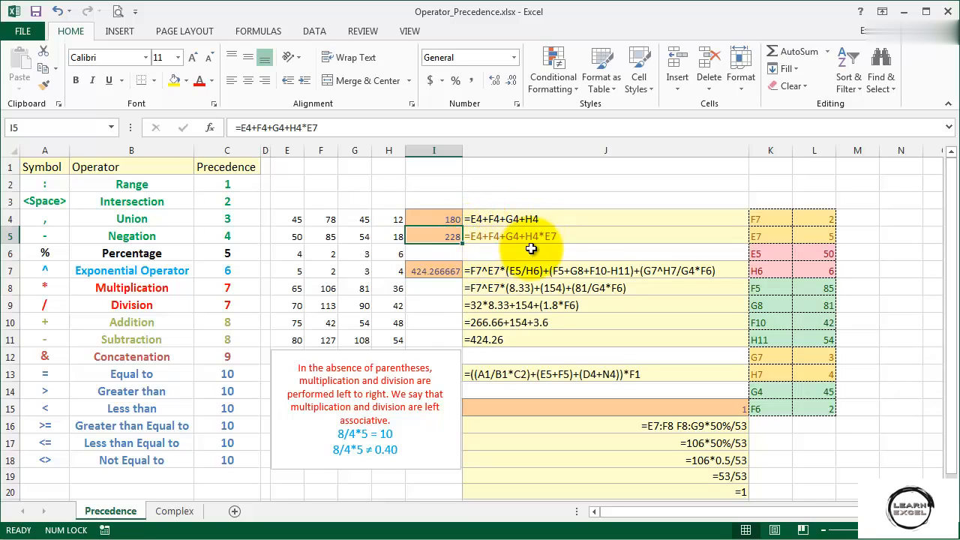
# Add parentheses around the addition in cell I5 so the formula reads =(E4+F4+G4+H4)*E7.
pyautogui.doubleClick(426, 235)
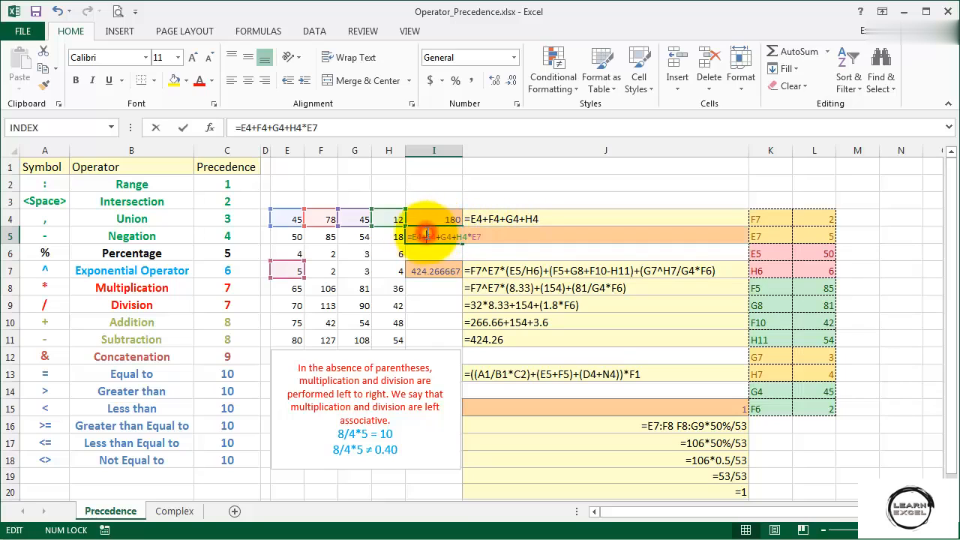
pyautogui.click(347, 128)
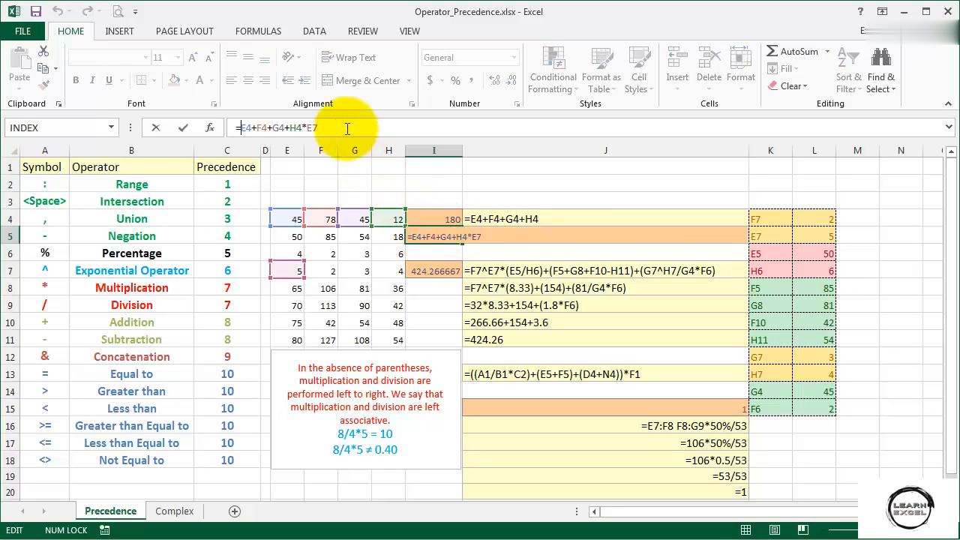
pyautogui.write('(')
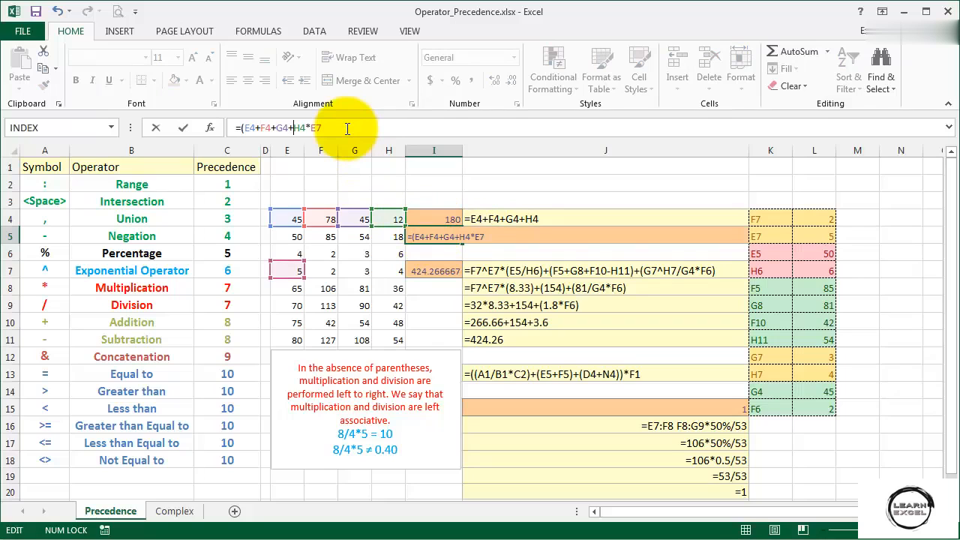
pyautogui.write(')')
pyautogui.hotkey('ctrl', 'Return')
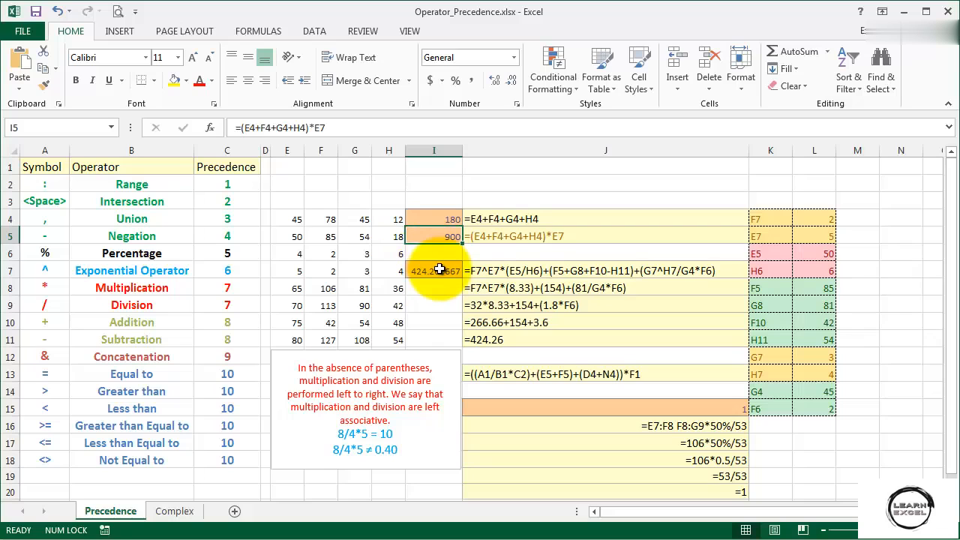
# Review the complex formulas in I7 and on the Complex sheet, and the nested-parentheses example in J13 of the Precedence sheet.
pyautogui.click(439, 270)
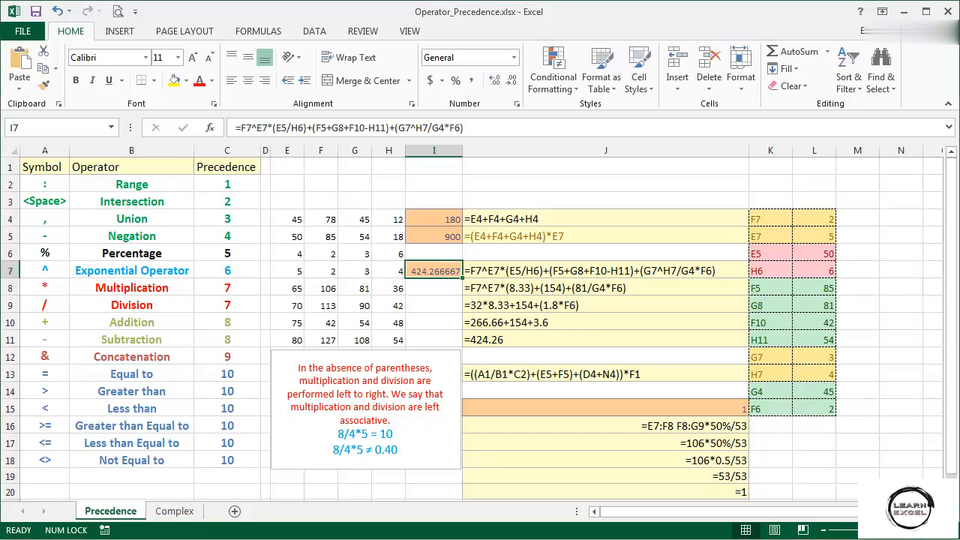
pyautogui.click(175, 514)
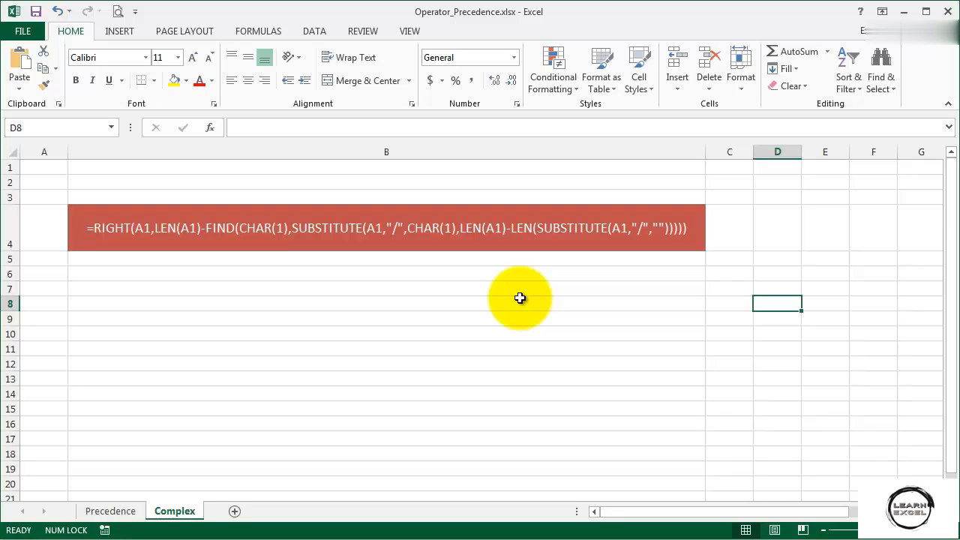
pyautogui.click(110, 512)
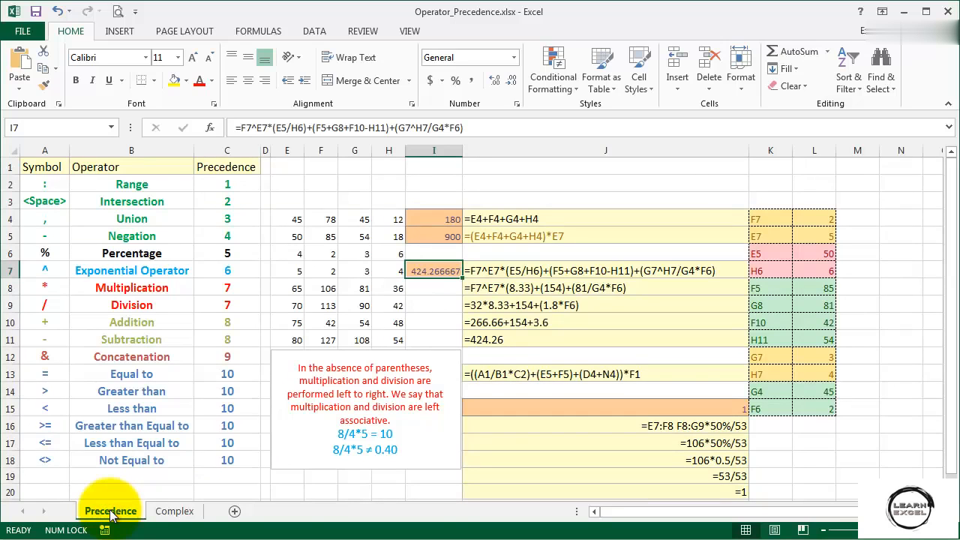
pyautogui.click(674, 375)
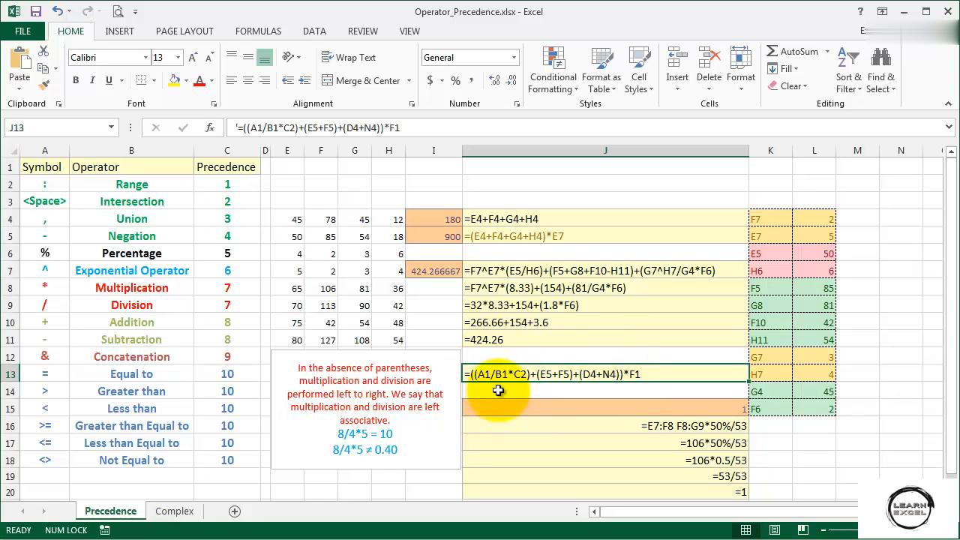
# Try to enter =(E8+F8 in cell I8 without the closing parenthesis, declining the suggested correction and dismissing the error message.
pyautogui.click(428, 284)
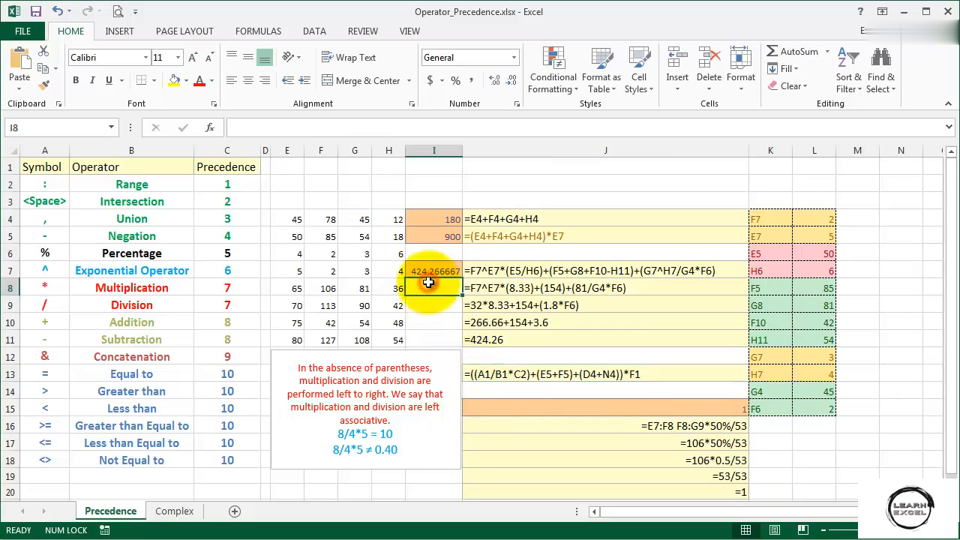
pyautogui.write('=')
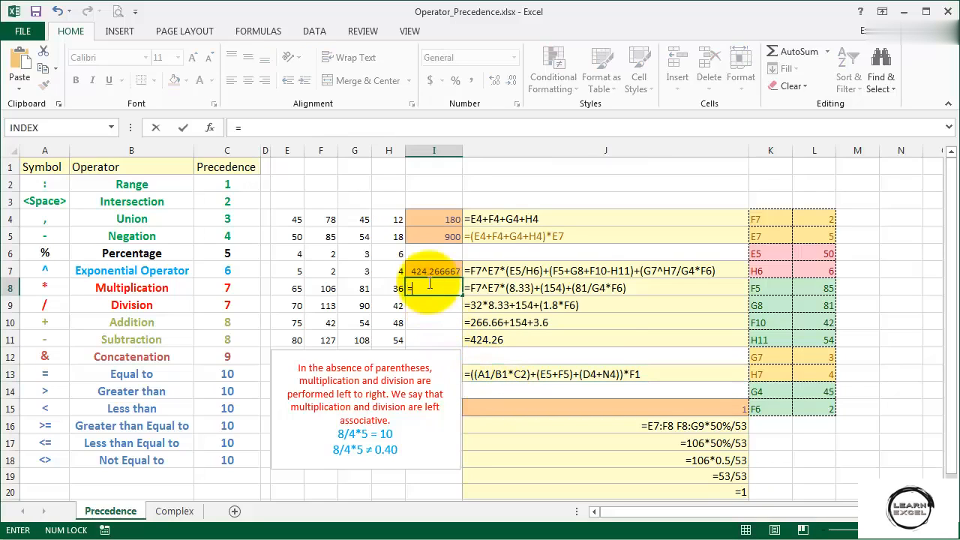
pyautogui.write('(')
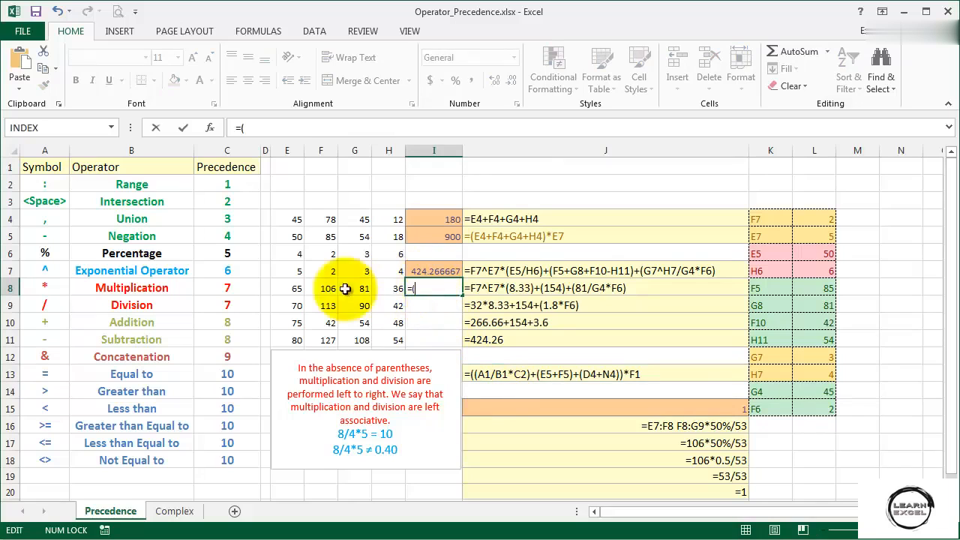
pyautogui.click(283, 288)
pyautogui.write('+')
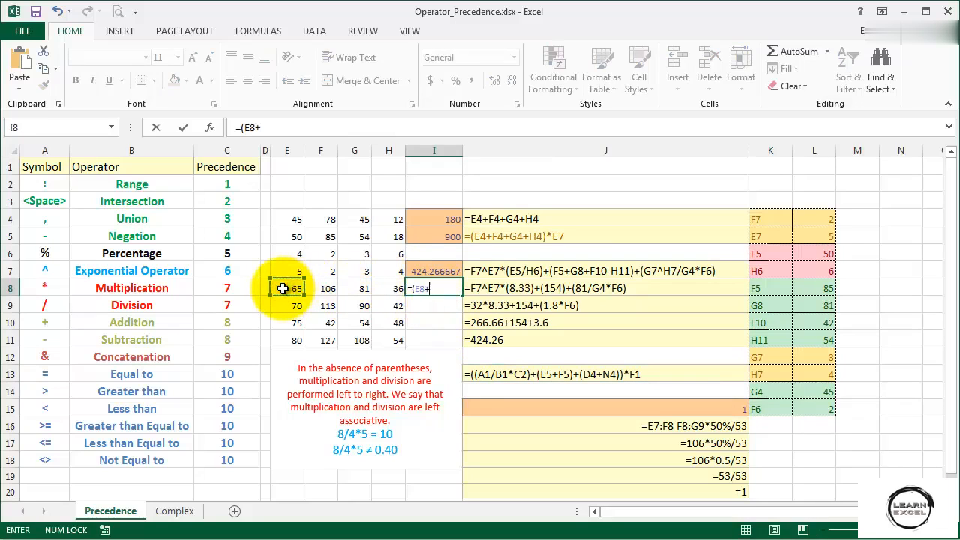
pyautogui.click(326, 288)
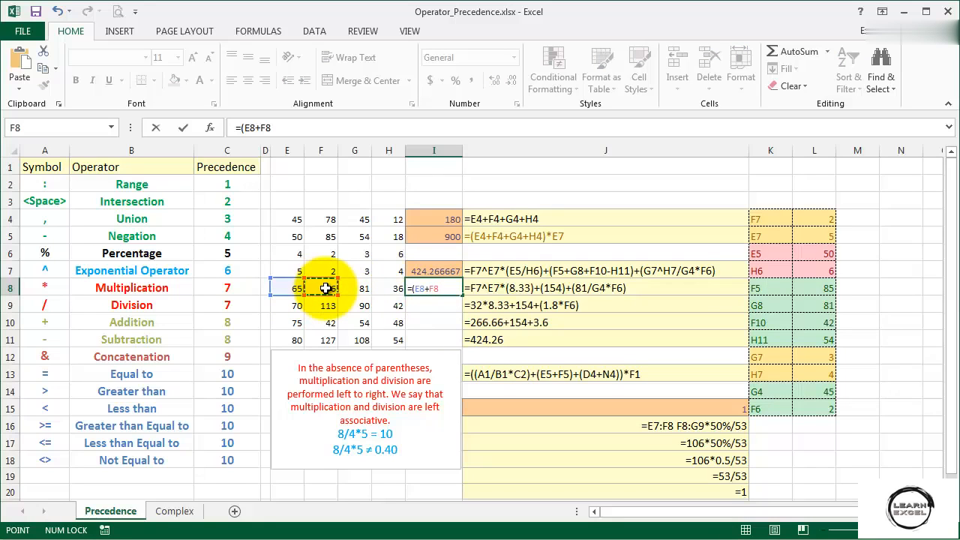
pyautogui.press('Return')
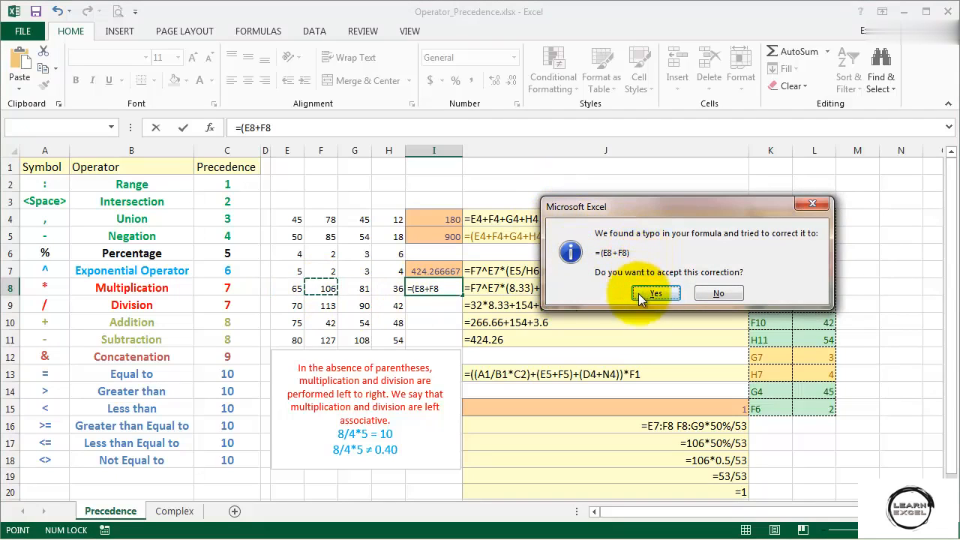
pyautogui.click(704, 294)
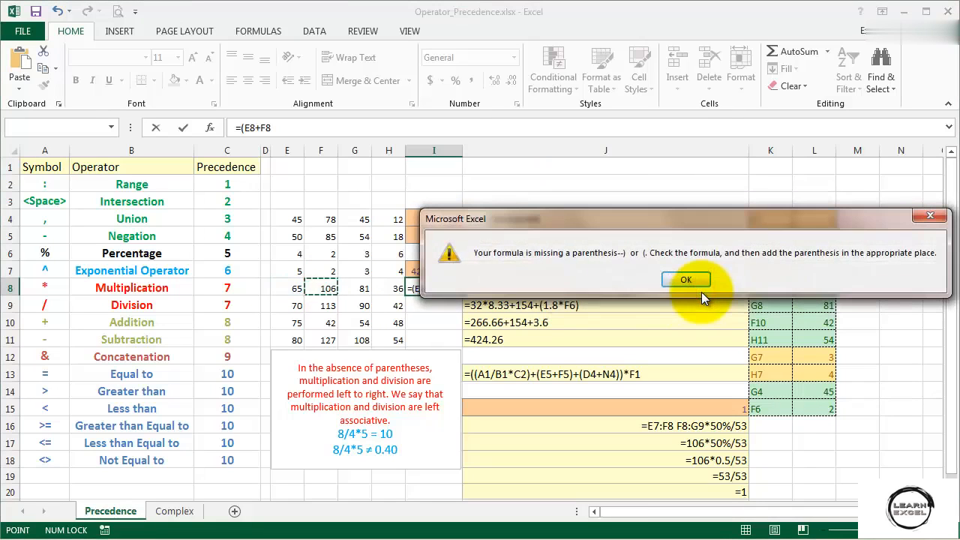
pyautogui.click(685, 279)
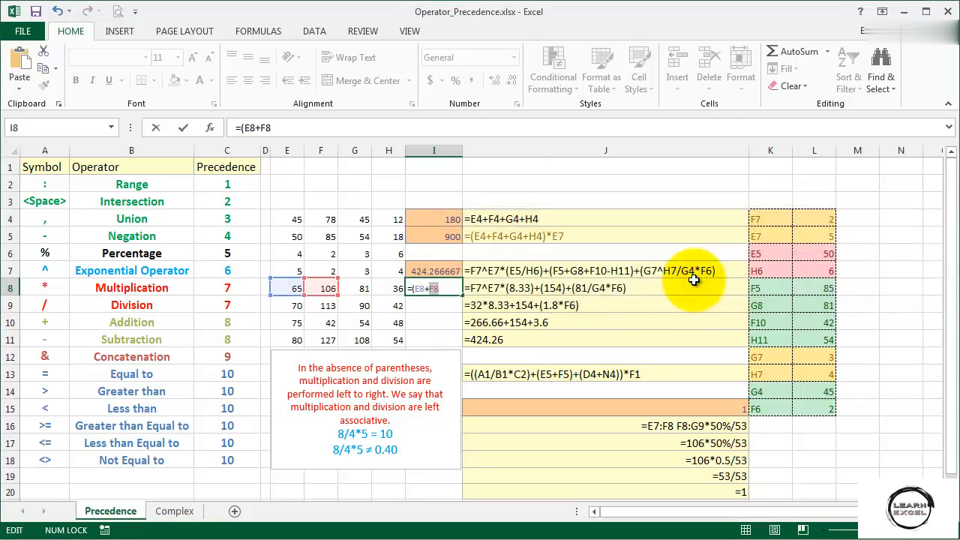